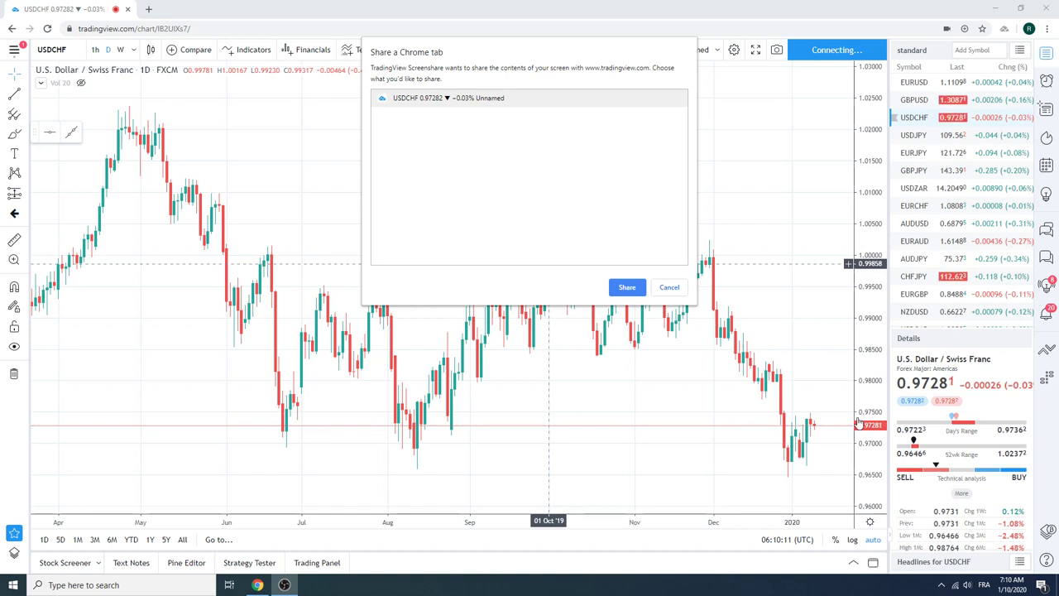
# Approve sharing of the USDCHF daily chart tab so the recording starts
pyautogui.click(627, 288)
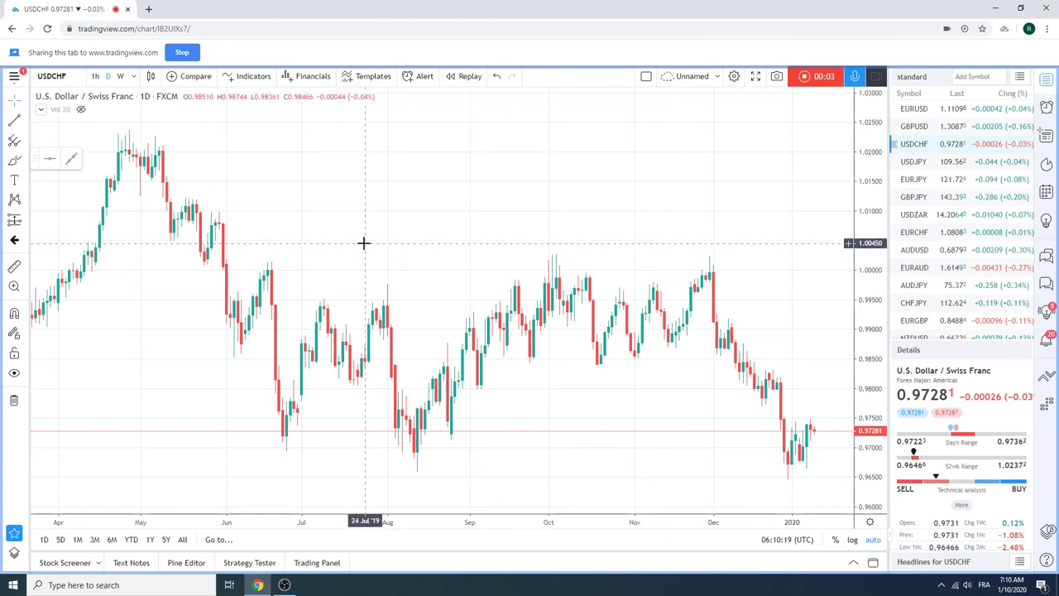
# Zoom the USDCHF daily chart to span June 2019 through January 2020
pyautogui.scroll(-2, 364, 244)
pyautogui.scroll(2, 364, 245)
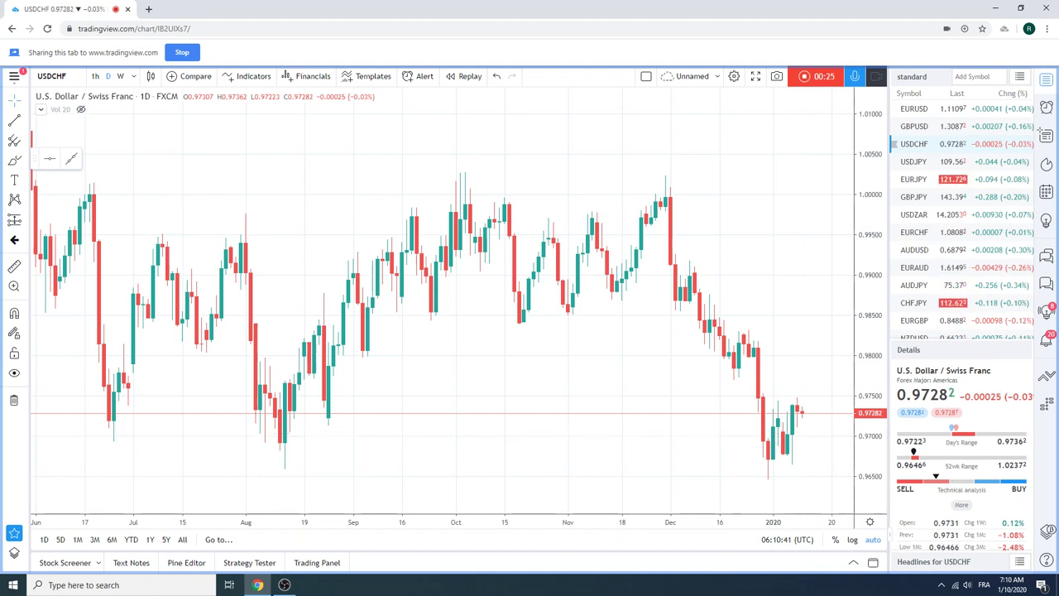
# Load the AUDUSD daily chart from the watchlist and adjust its zoom
pyautogui.click(933, 249)
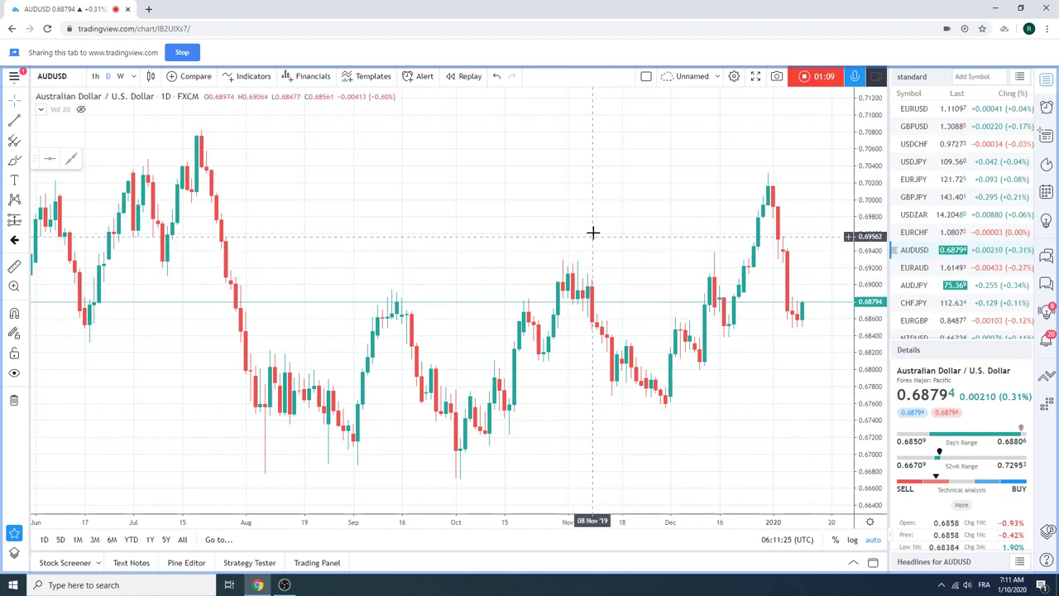
pyautogui.scroll(-2, 596, 229)
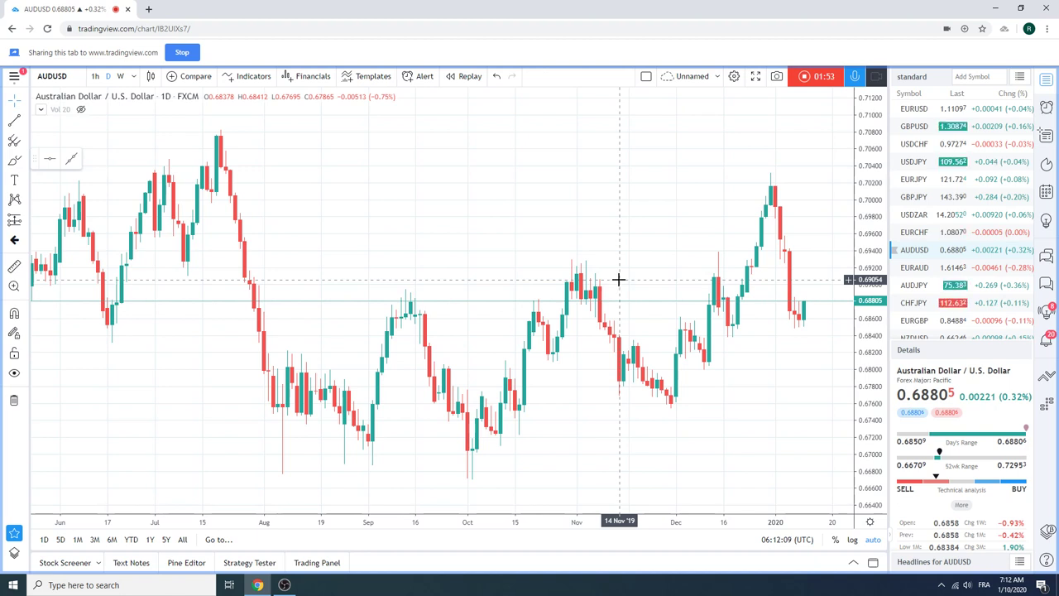
# Review the USDJPY chart, then step down the watchlist to EURJPY daily candles
pyautogui.click(914, 163)
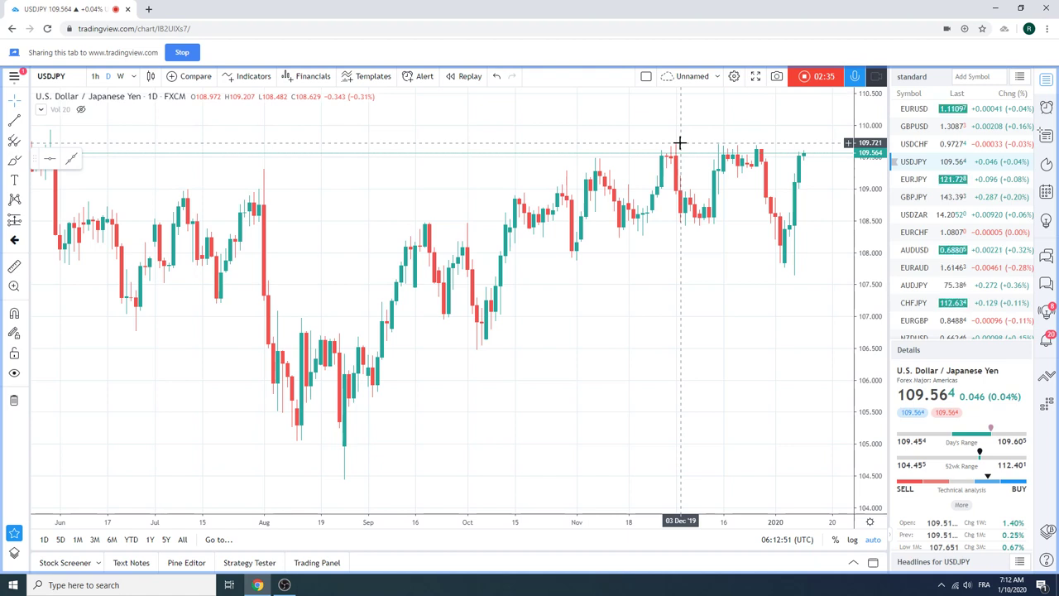
pyautogui.press('Down')
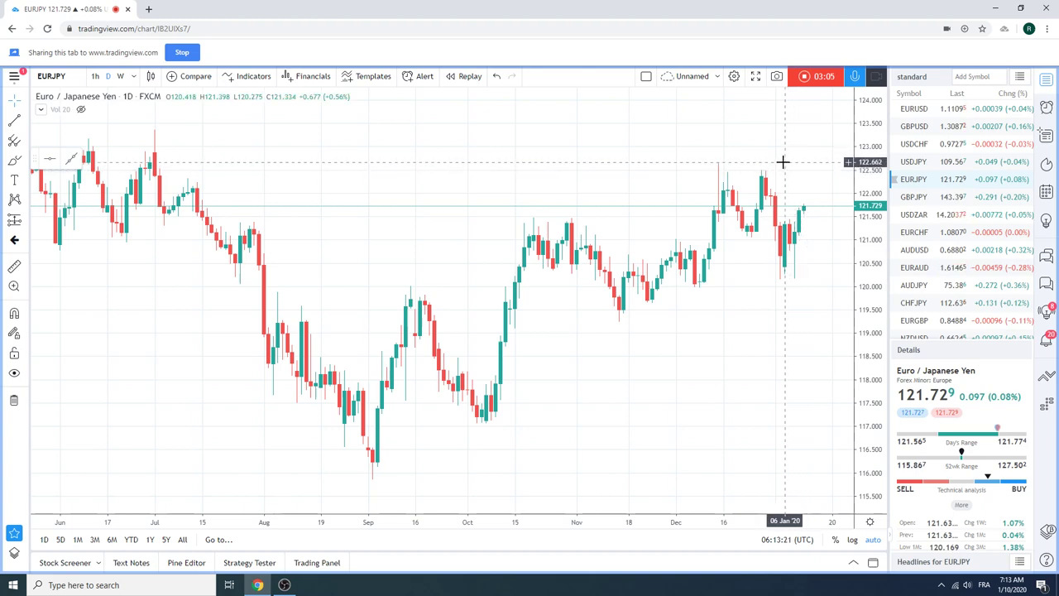
# Switch to weekly candles, look at USDJPY, then load the EURUSD weekly chart
pyautogui.scroll(-5, 784, 162)
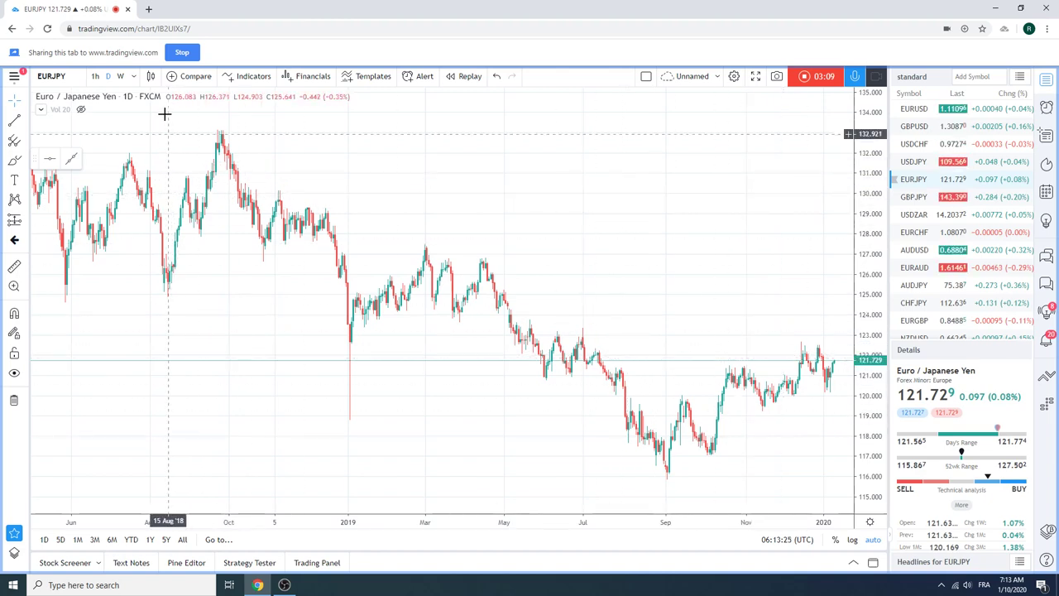
pyautogui.click(120, 76)
pyautogui.scroll(5, 584, 239)
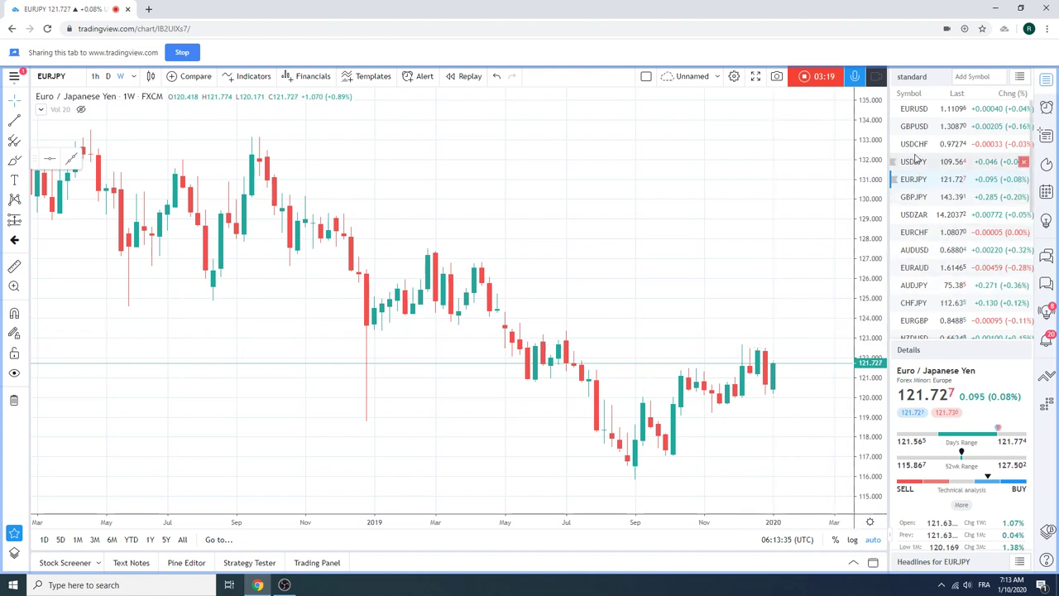
pyautogui.click(1024, 162)
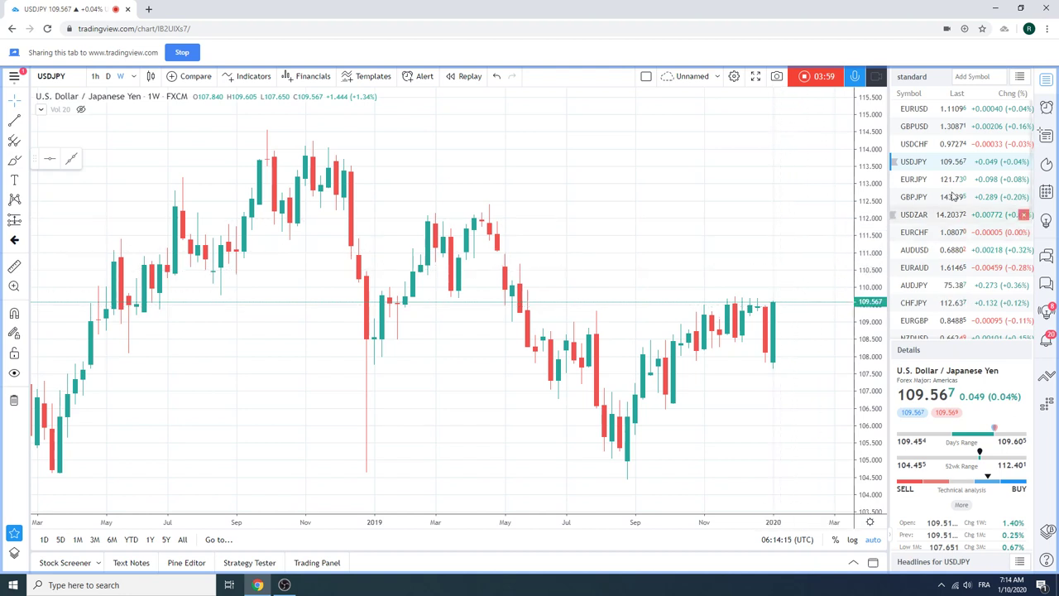
pyautogui.click(915, 113)
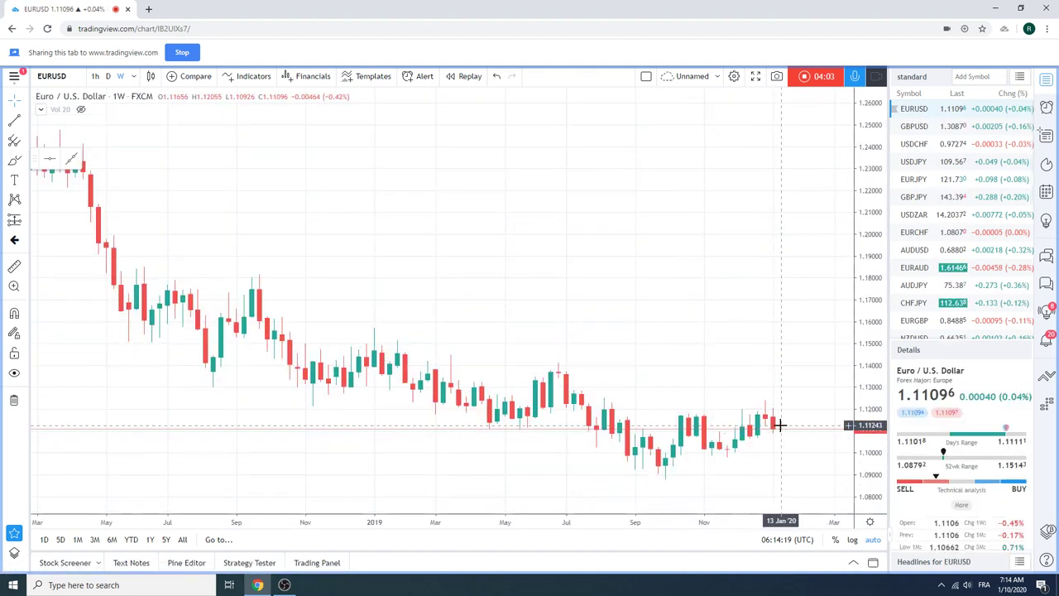
# Draw a rising extended support line from the late-September 2019 low on EURUSD weekly
pyautogui.click(24, 121)
pyautogui.click(116, 319)
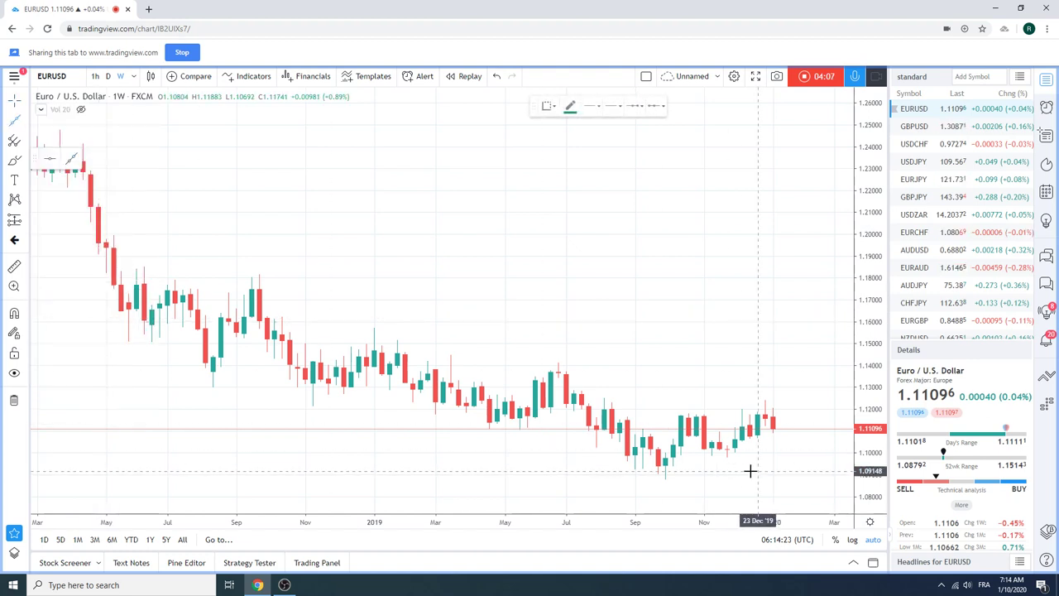
pyautogui.click(665, 480)
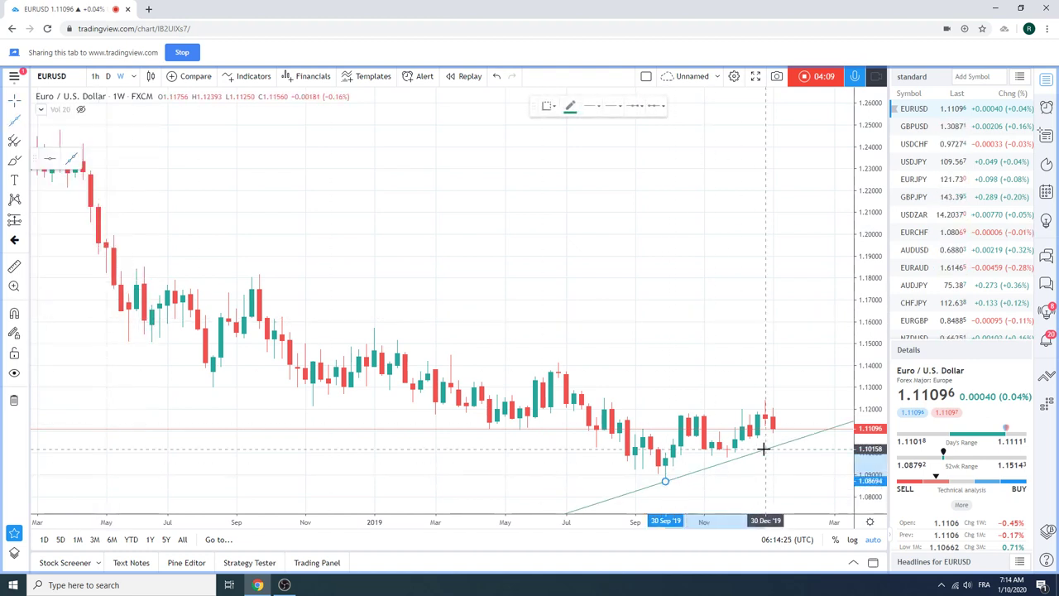
pyautogui.click(765, 442)
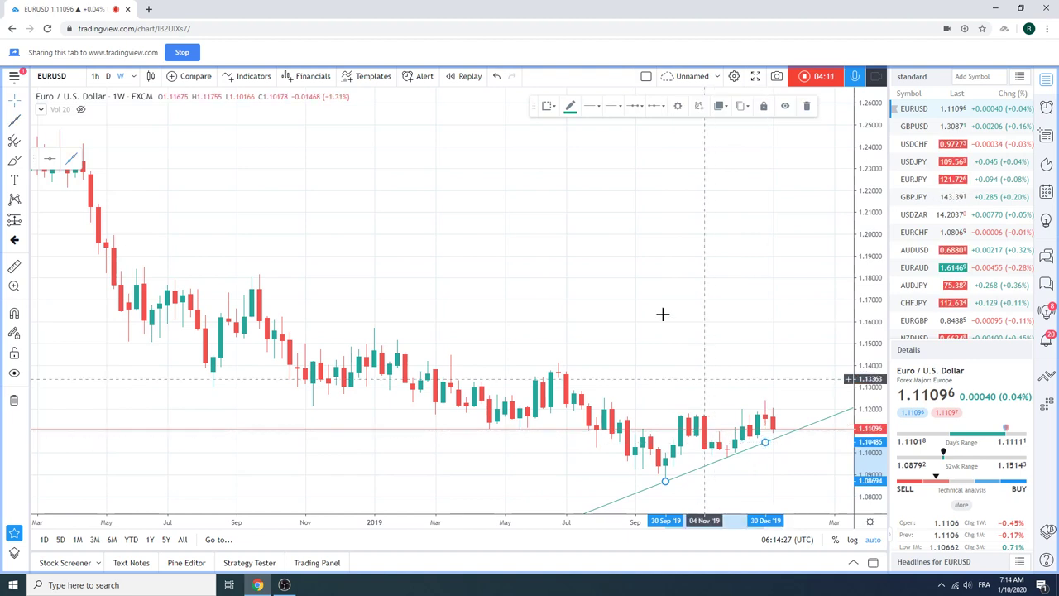
# Draw a falling extended resistance line from the June 2019 high, then load CHFJPY weekly
pyautogui.click(24, 121)
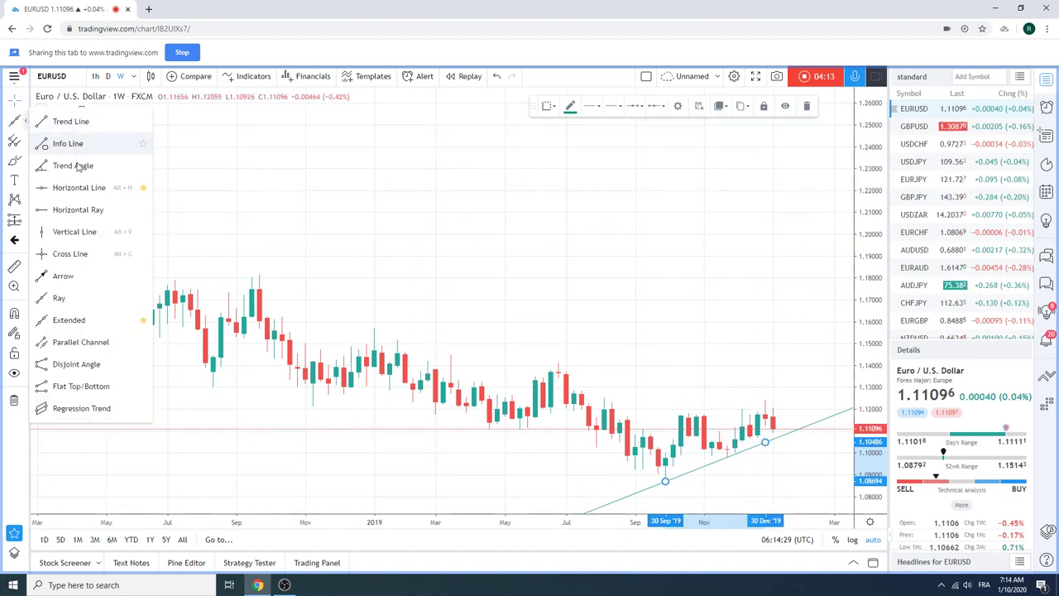
pyautogui.click(84, 319)
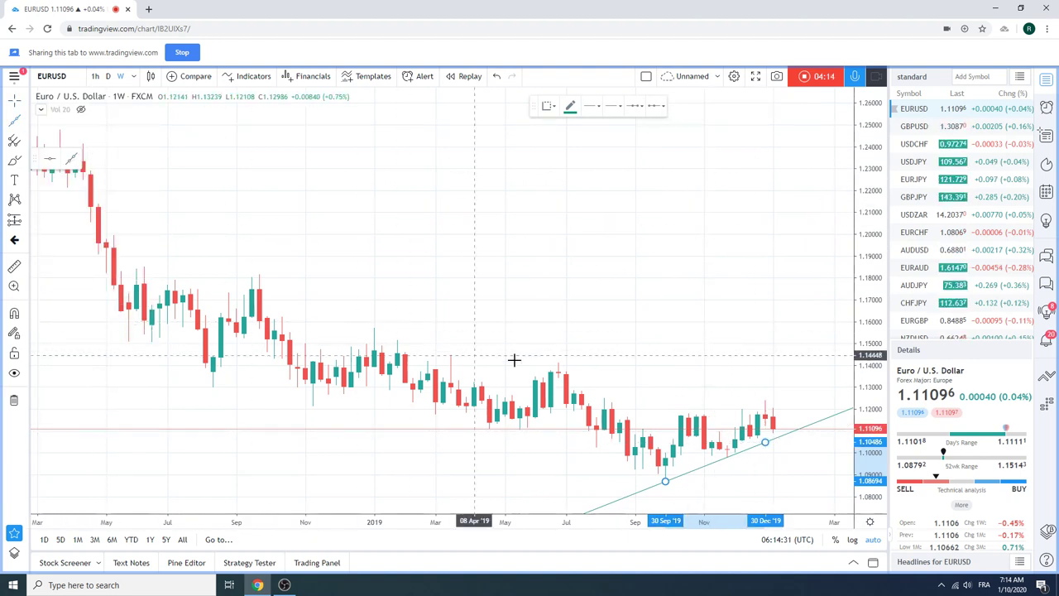
pyautogui.click(557, 364)
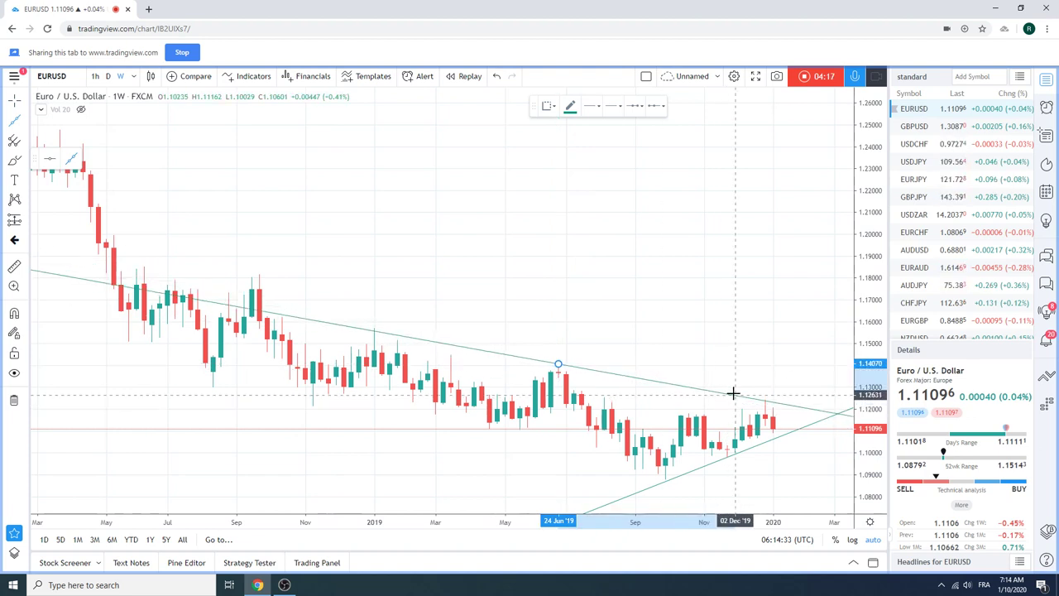
pyautogui.click(735, 394)
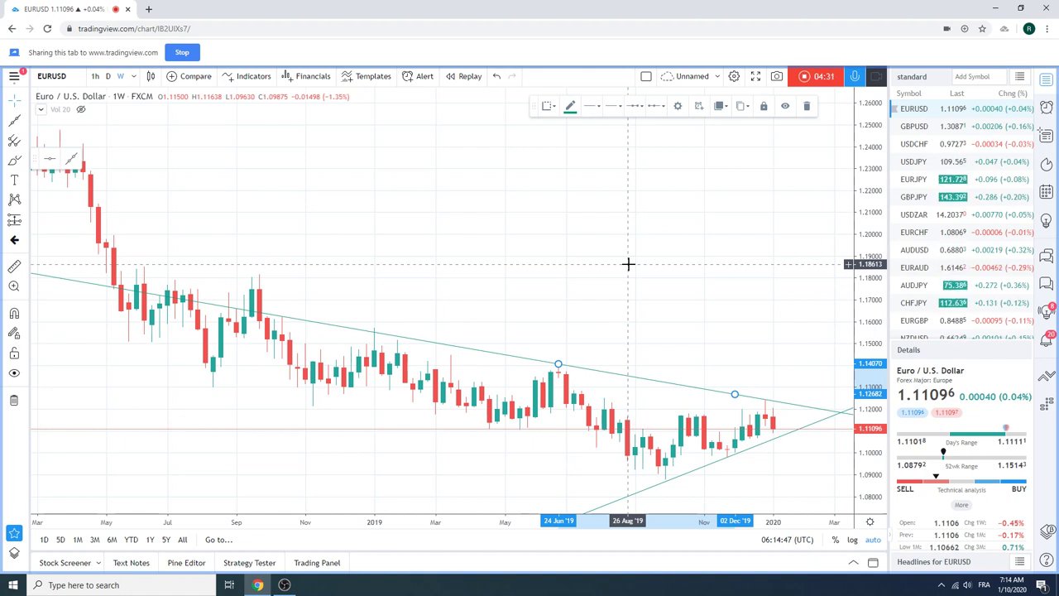
pyautogui.click(906, 303)
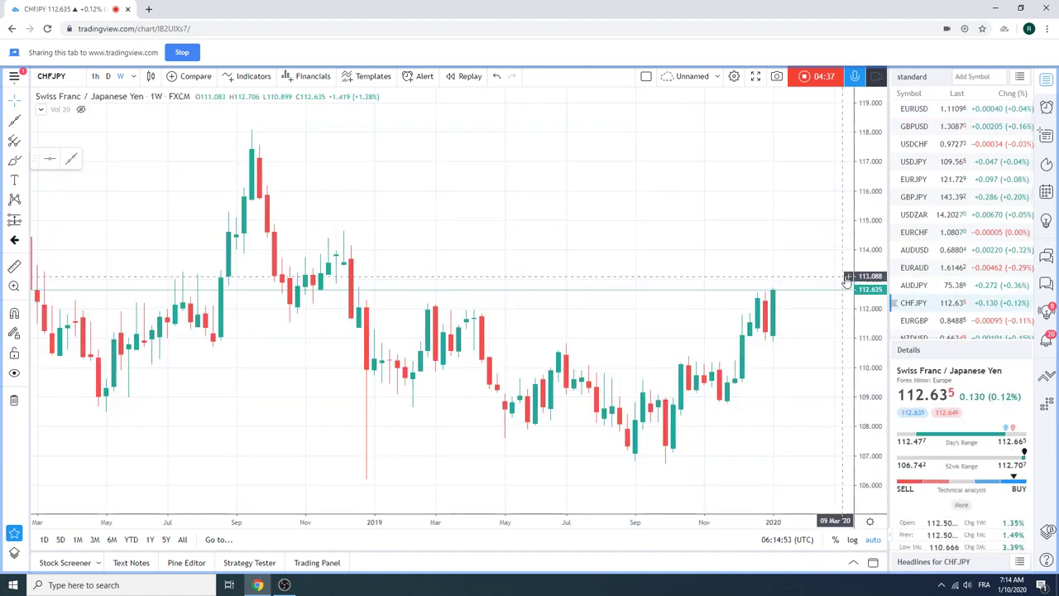
# Put CHFJPY on daily candles and adjust the zoom, then load the AUDJPY daily chart
pyautogui.click(108, 76)
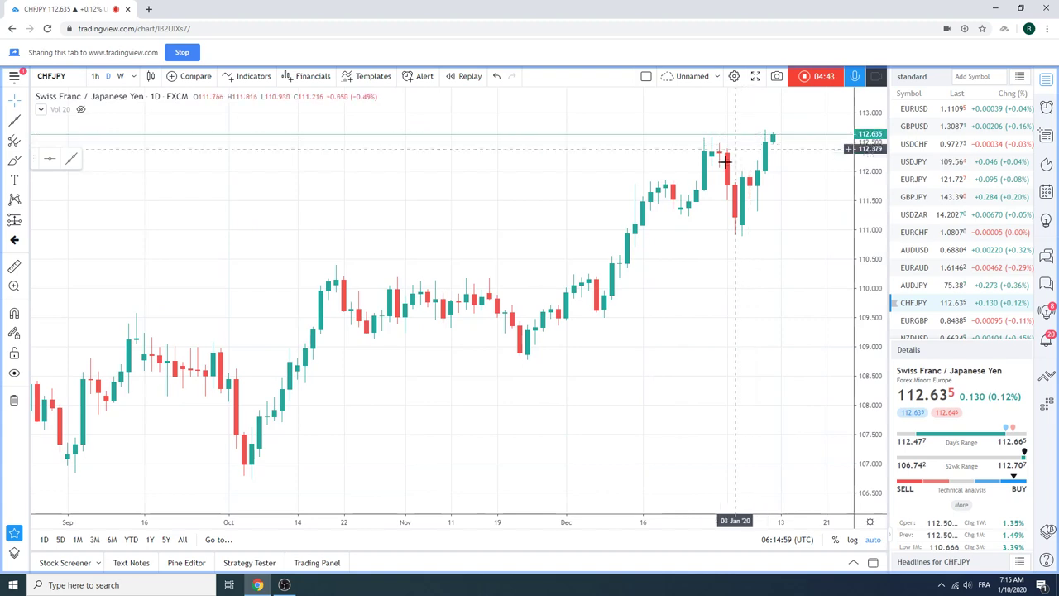
pyautogui.scroll(-5, 721, 170)
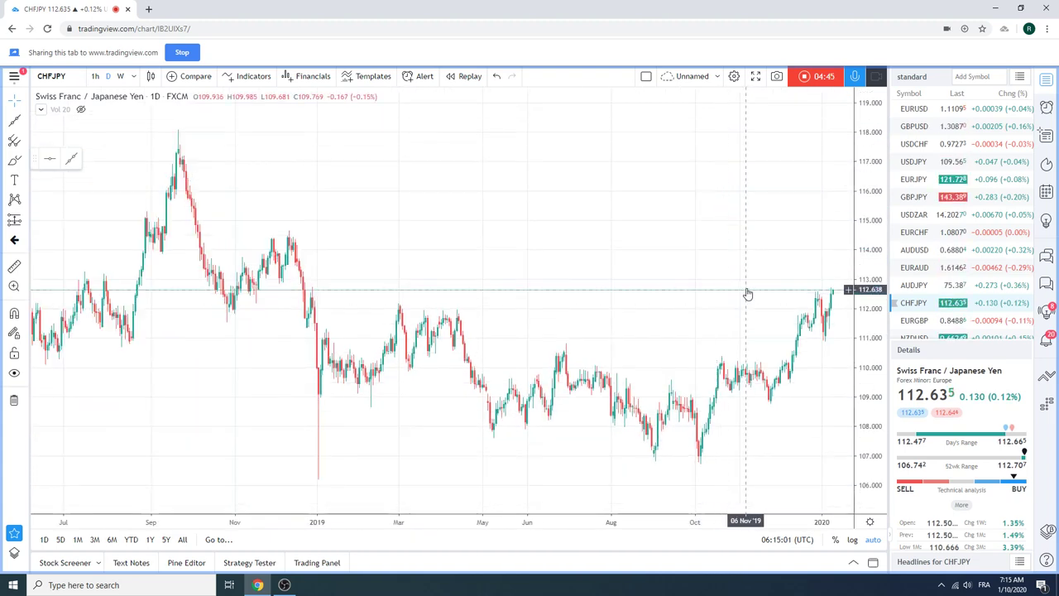
pyautogui.scroll(5, 759, 333)
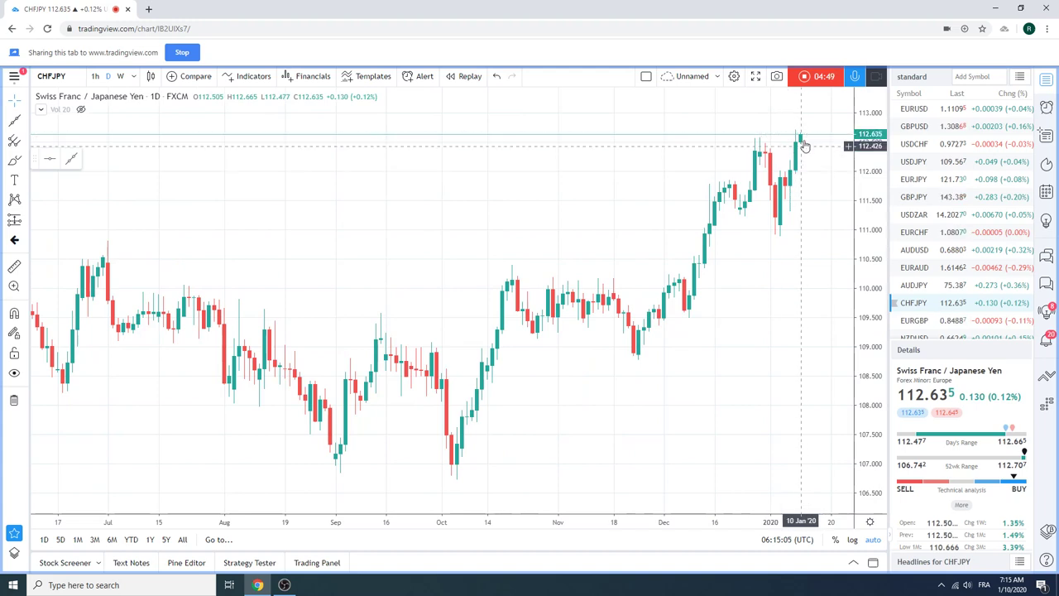
pyautogui.scroll(-5, 686, 207)
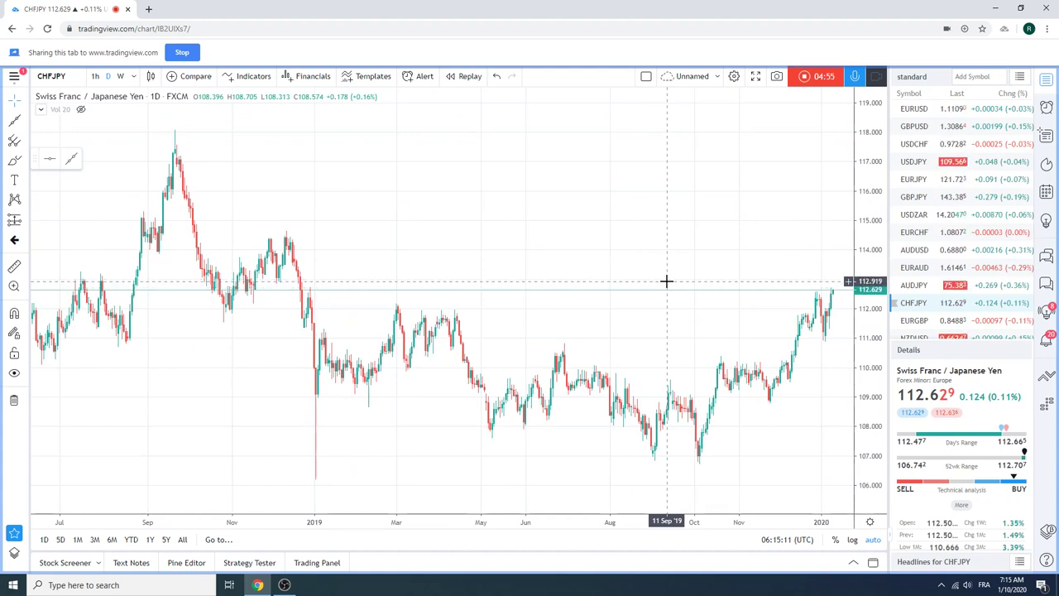
pyautogui.scroll(5, 640, 271)
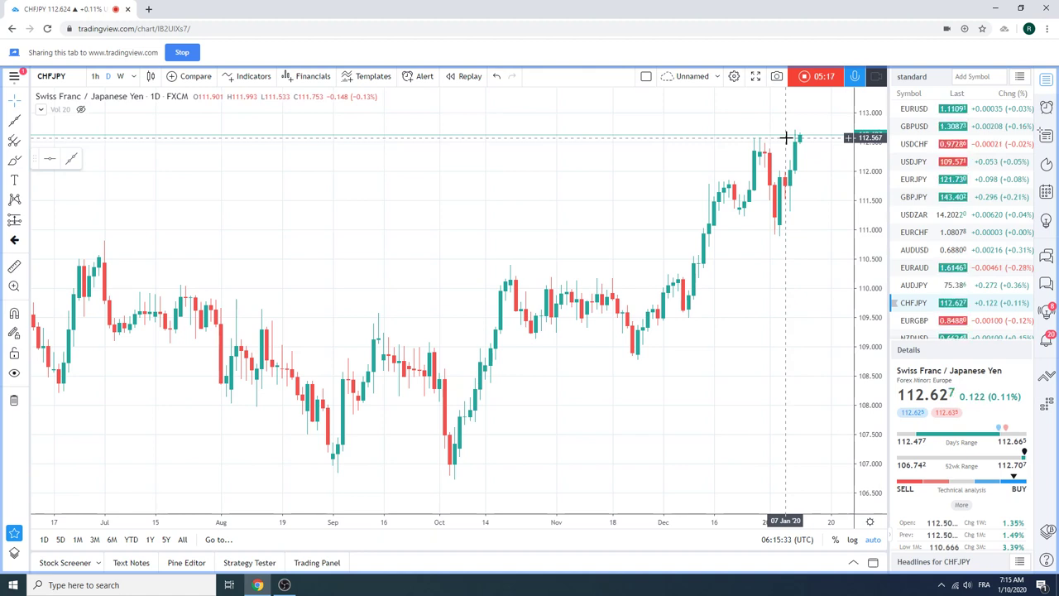
pyautogui.click(918, 284)
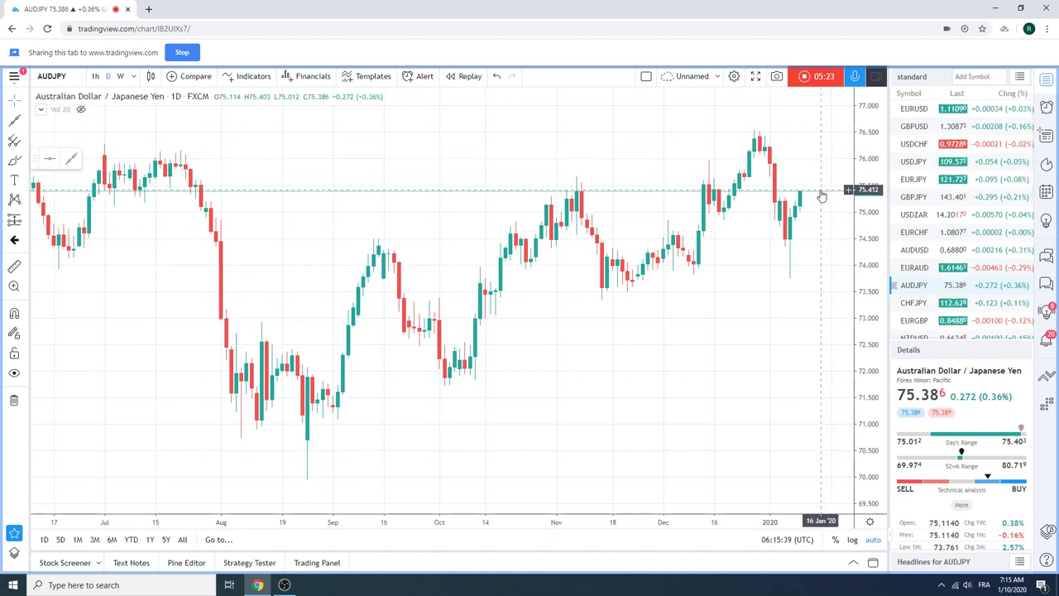
# View USDZAR, then load USDCAD daily from further down the watchlist
pyautogui.click(914, 215)
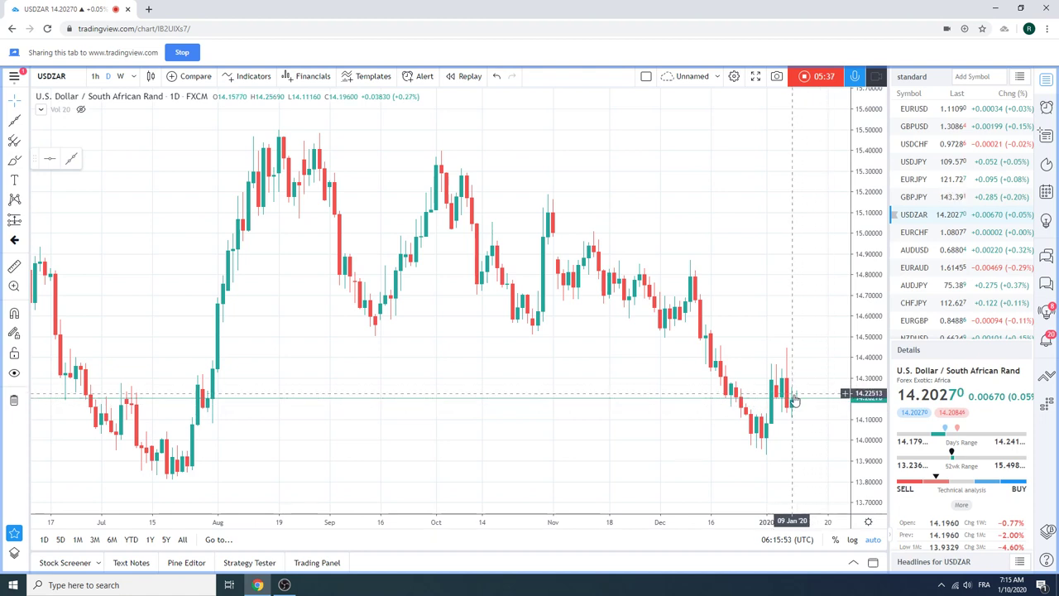
pyautogui.scroll(-1, 897, 242)
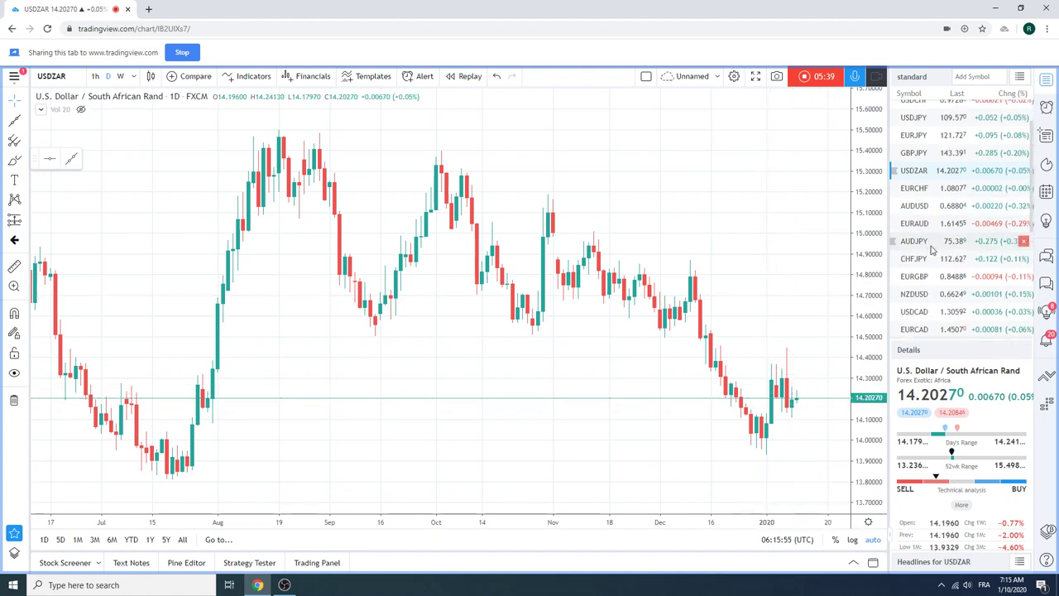
pyautogui.click(921, 312)
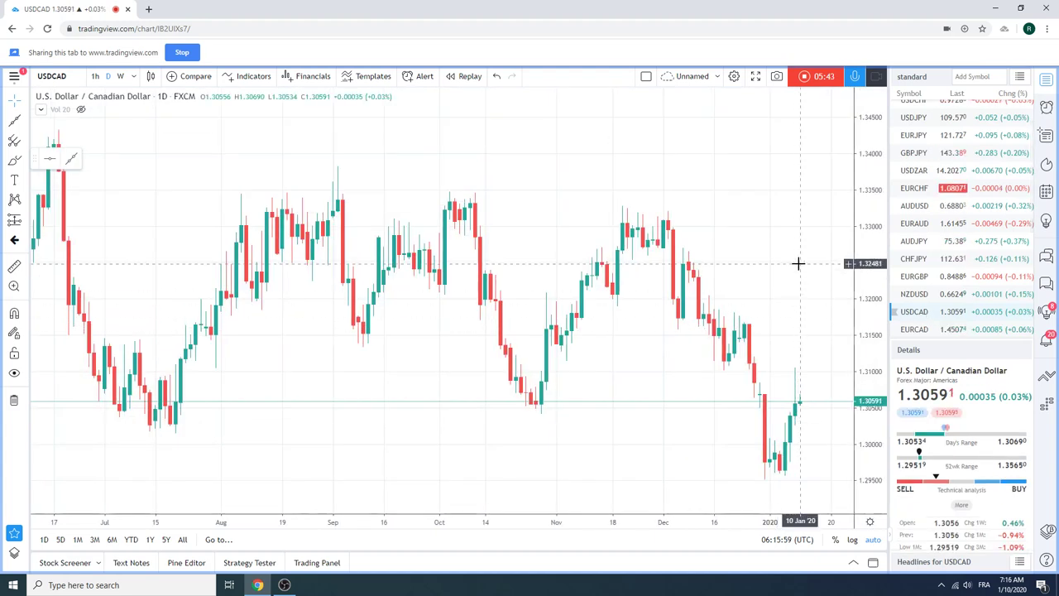
pyautogui.click(93, 82)
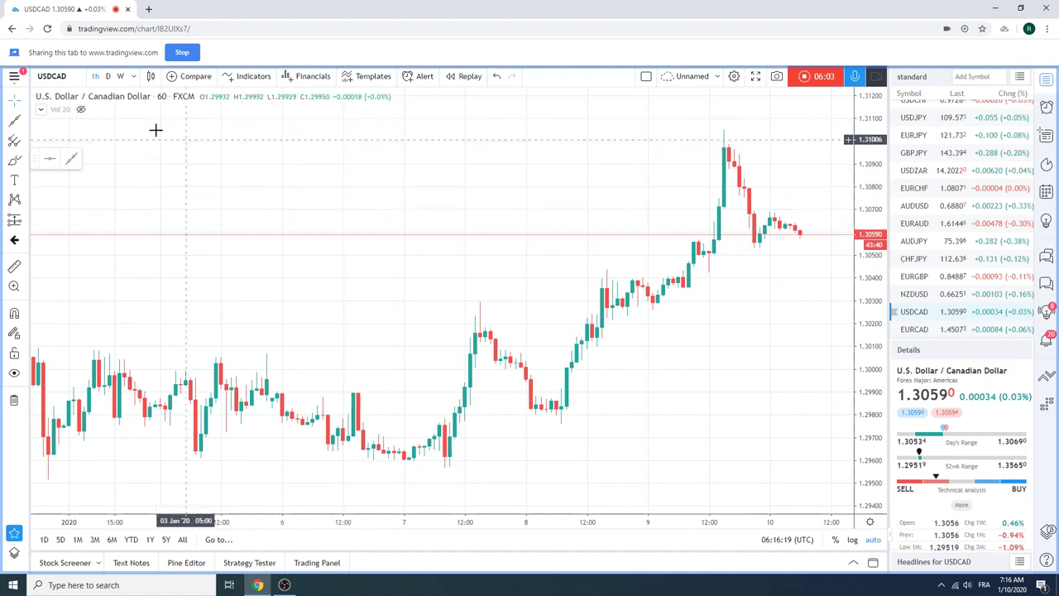
pyautogui.click(108, 76)
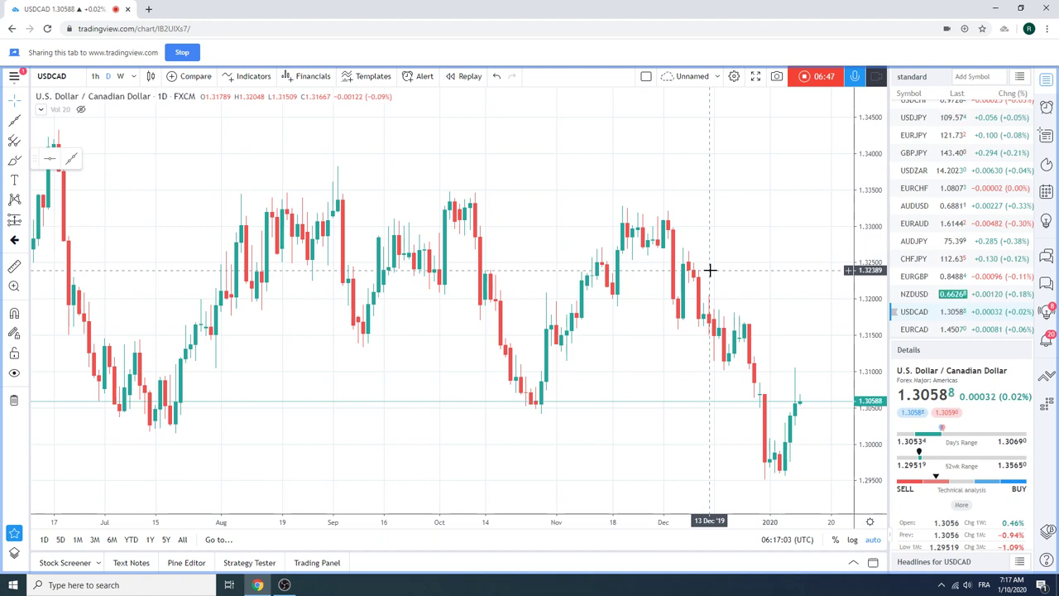
# Zoom out and scroll the watchlist down to load Gold Futures GC1! daily candles
pyautogui.scroll(-1, 619, 204)
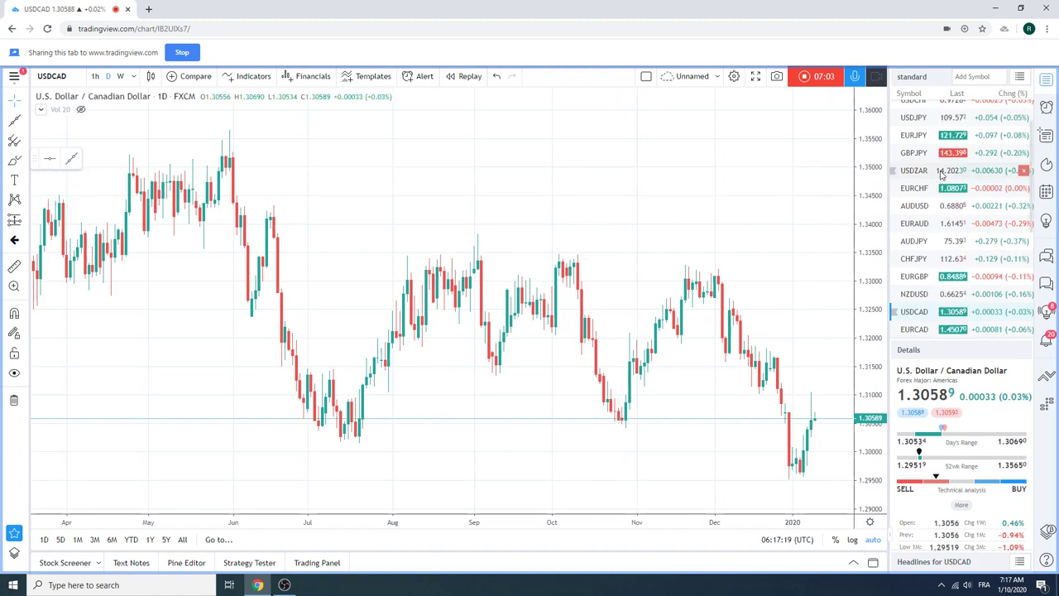
pyautogui.scroll(-2, 941, 173)
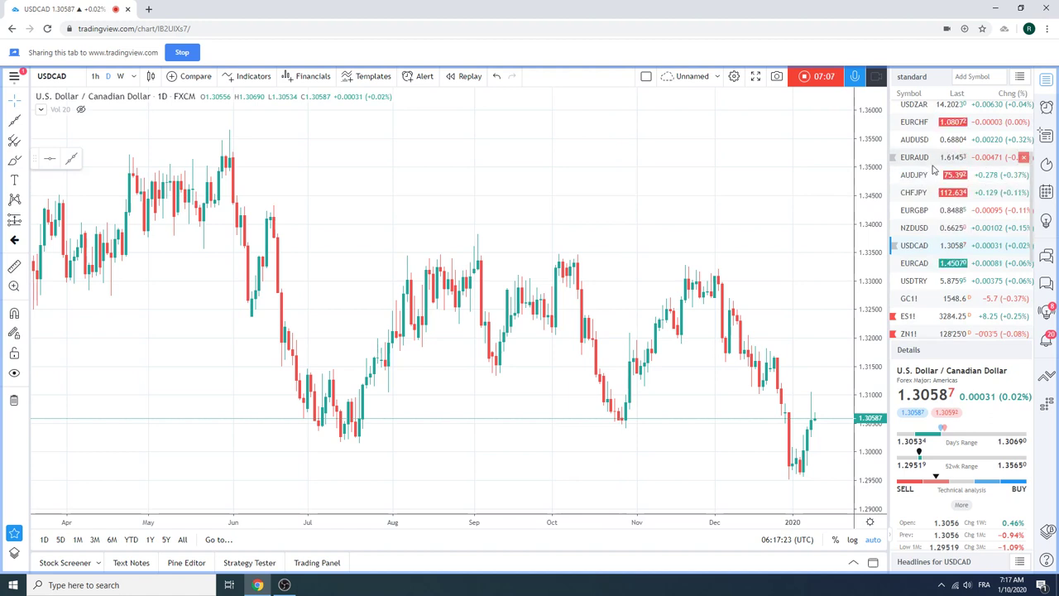
pyautogui.scroll(-1, 935, 169)
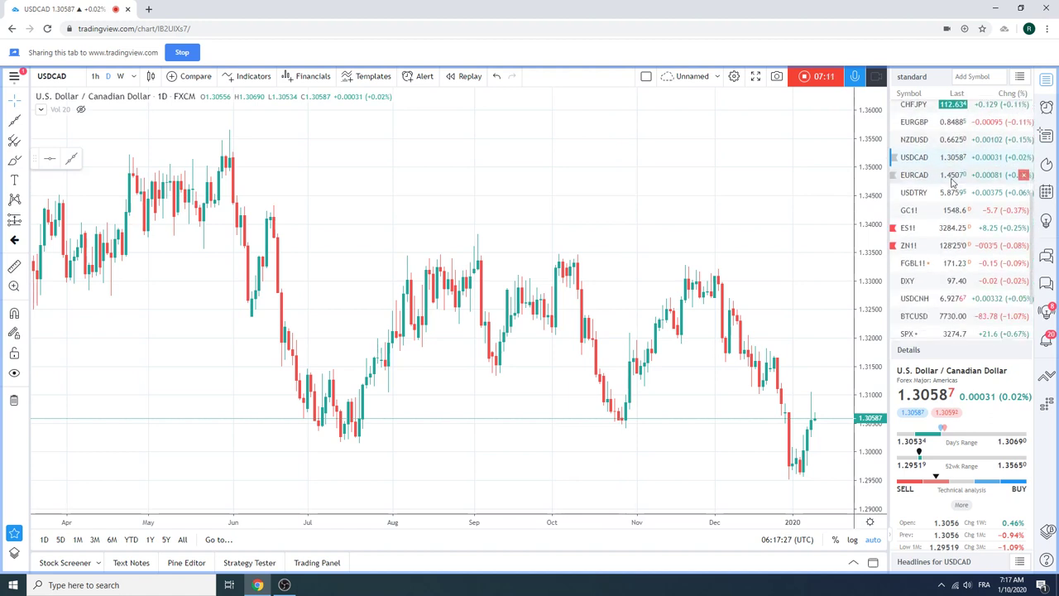
pyautogui.scroll(-1, 935, 172)
pyautogui.scroll(-1, 950, 179)
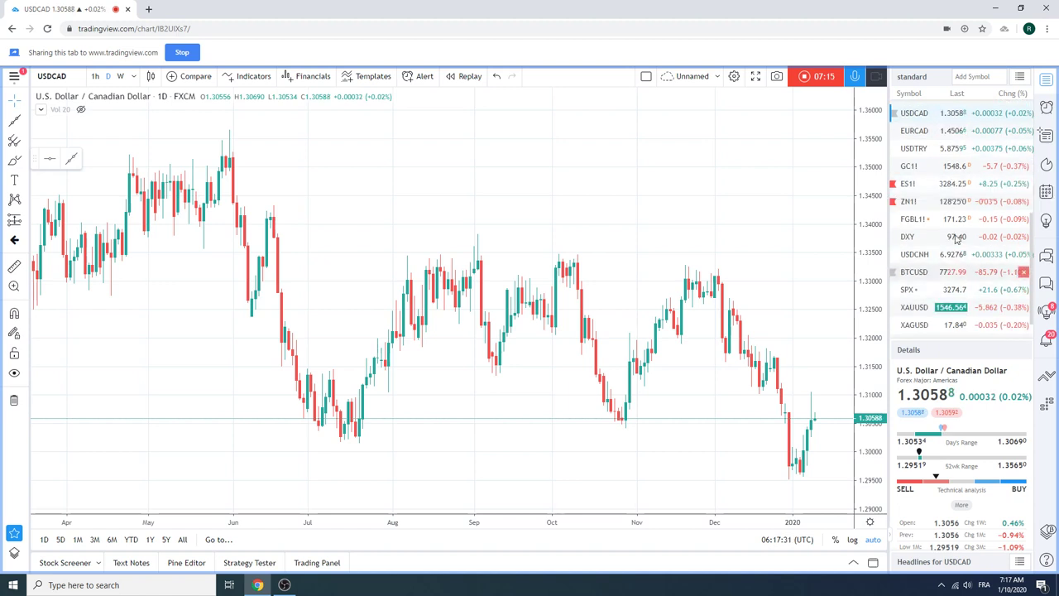
pyautogui.click(913, 168)
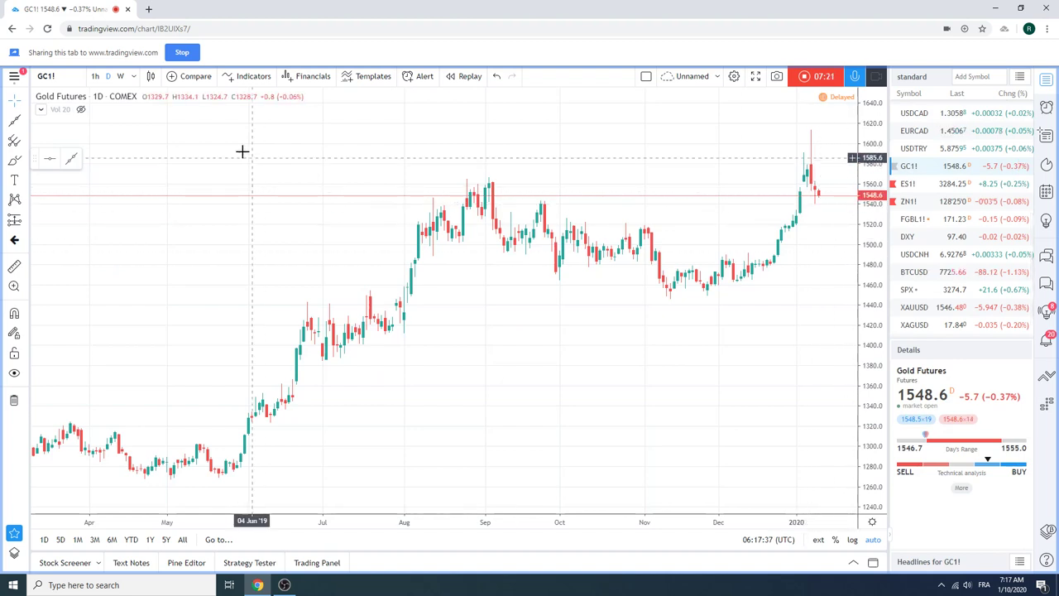
# Set GC1! to the W interval, showing weekly candles from 2016 into 2020
pyautogui.click(120, 77)
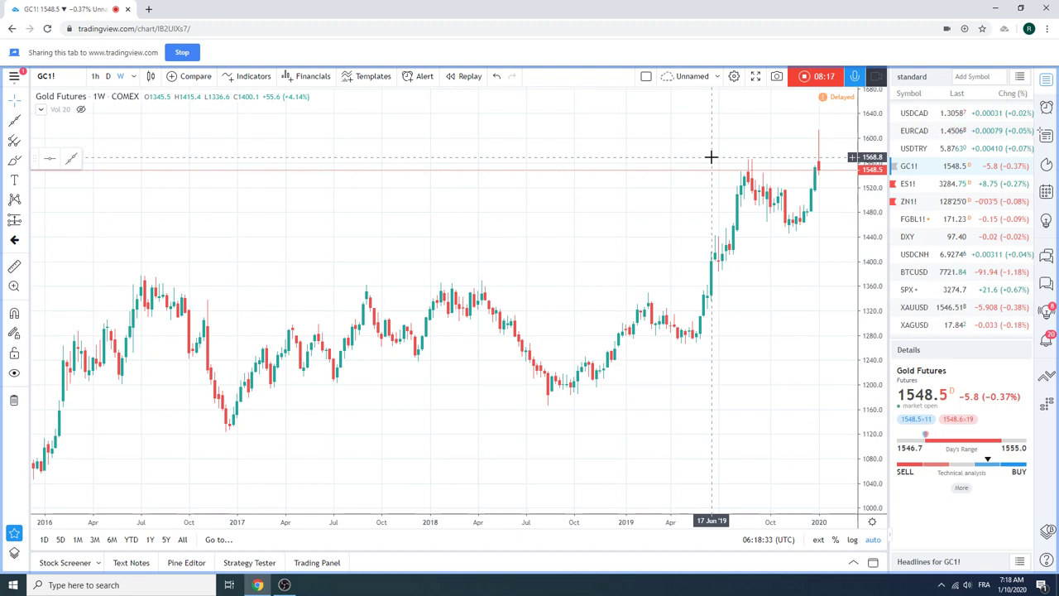
pyautogui.scroll(5, 947, 252)
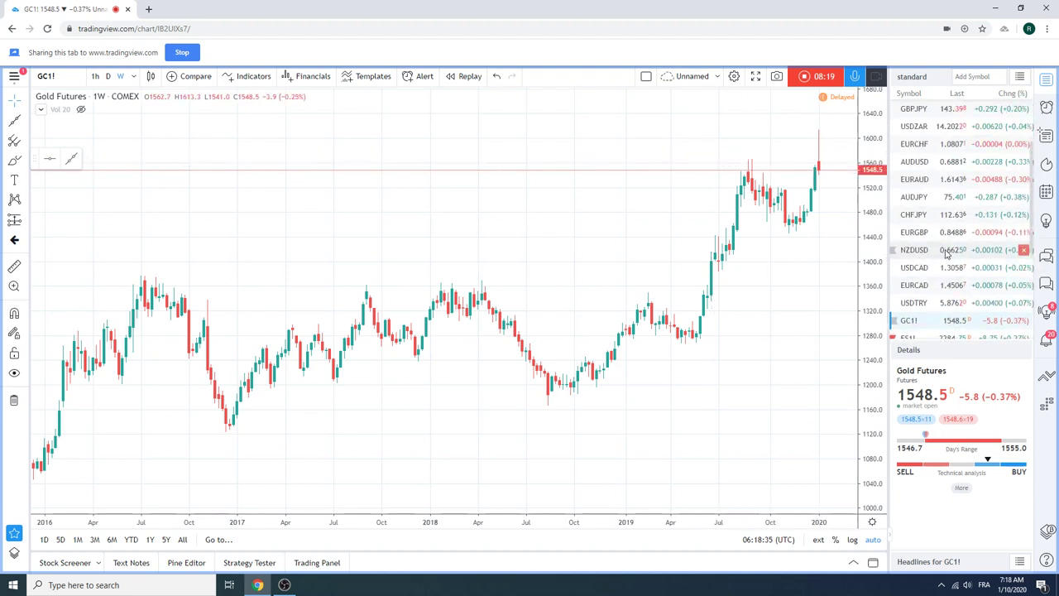
pyautogui.scroll(1, 948, 254)
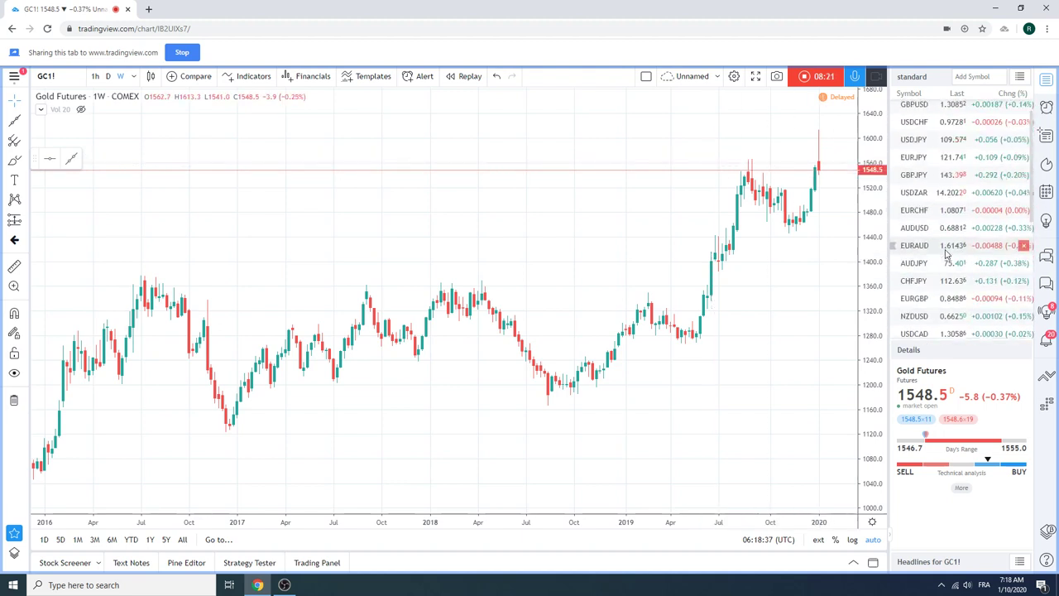
pyautogui.scroll(2, 947, 253)
pyautogui.scroll(-6, 948, 253)
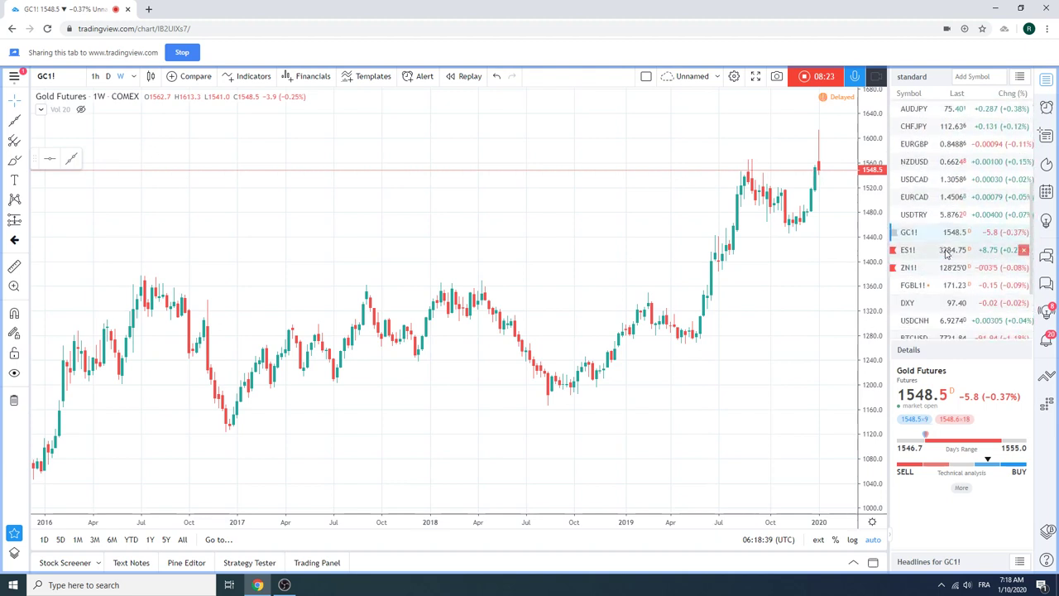
pyautogui.scroll(3, 948, 253)
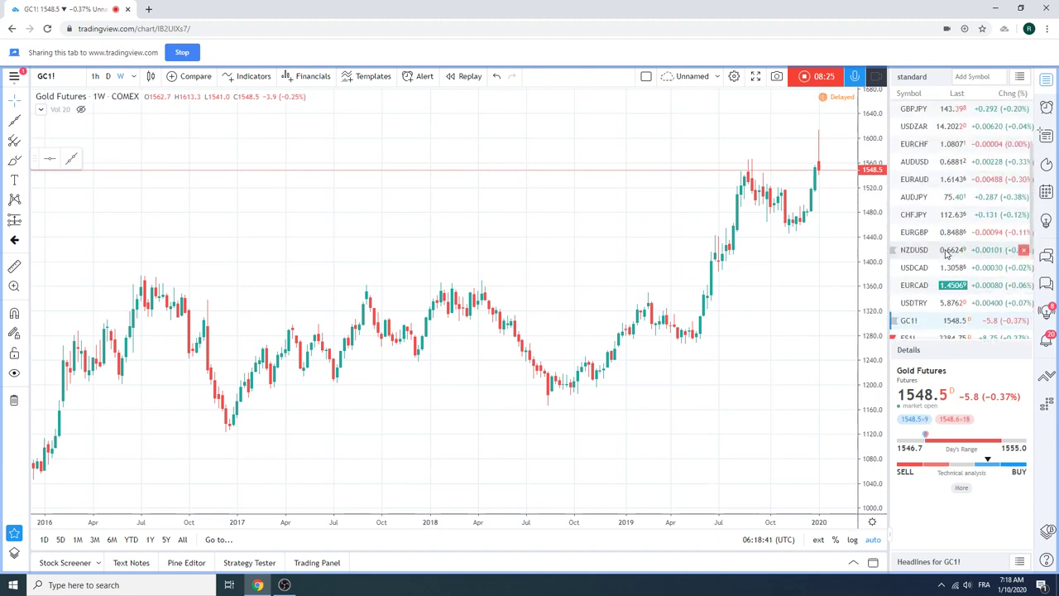
pyautogui.scroll(2, 948, 253)
pyautogui.scroll(-2, 948, 253)
pyautogui.scroll(-1, 947, 253)
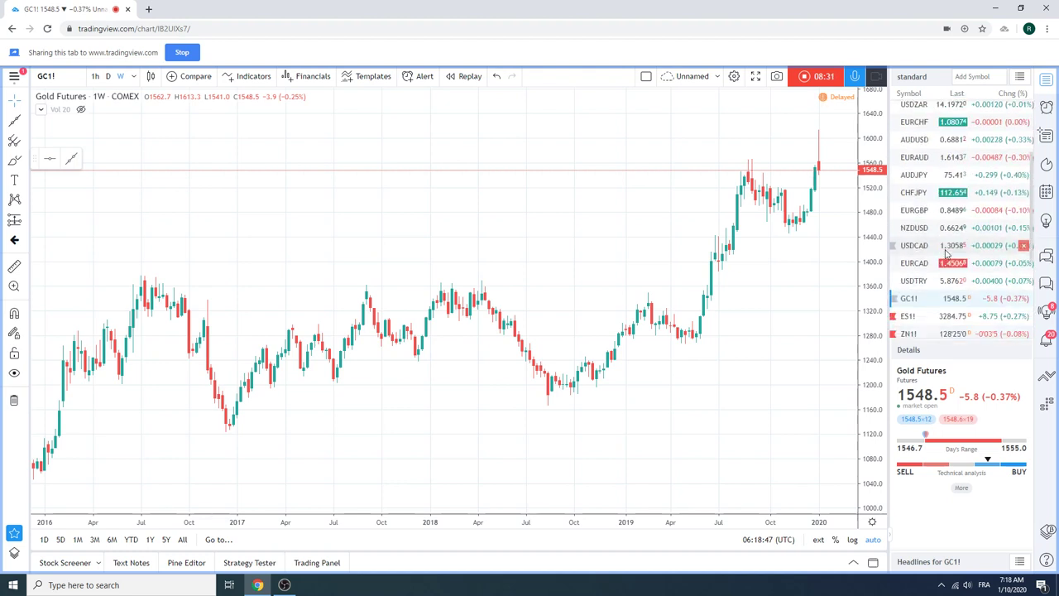
pyautogui.scroll(2, 948, 253)
pyautogui.scroll(1, 947, 254)
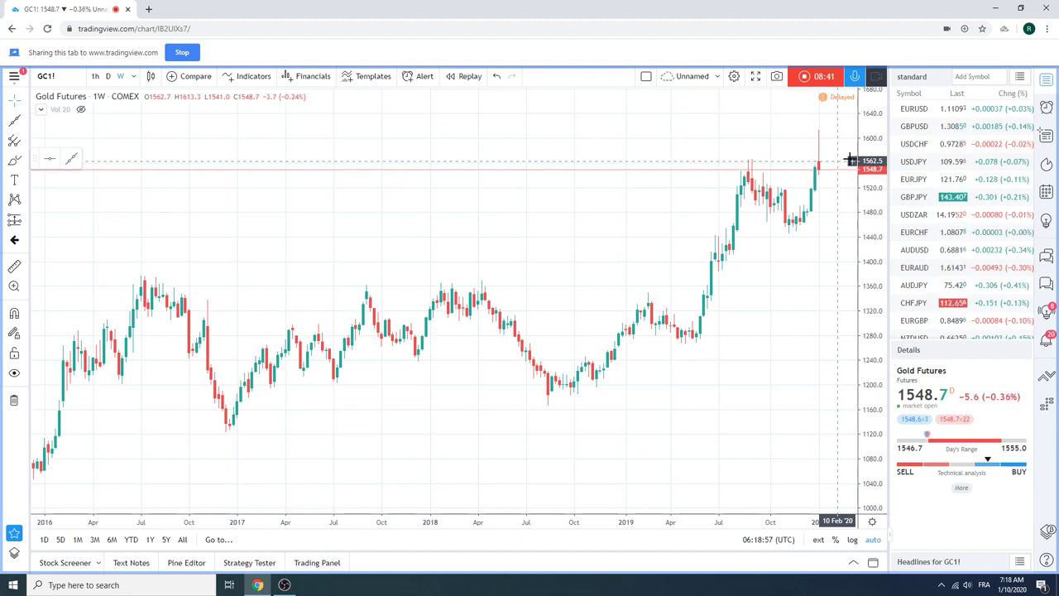
pyautogui.scroll(-3, 960, 183)
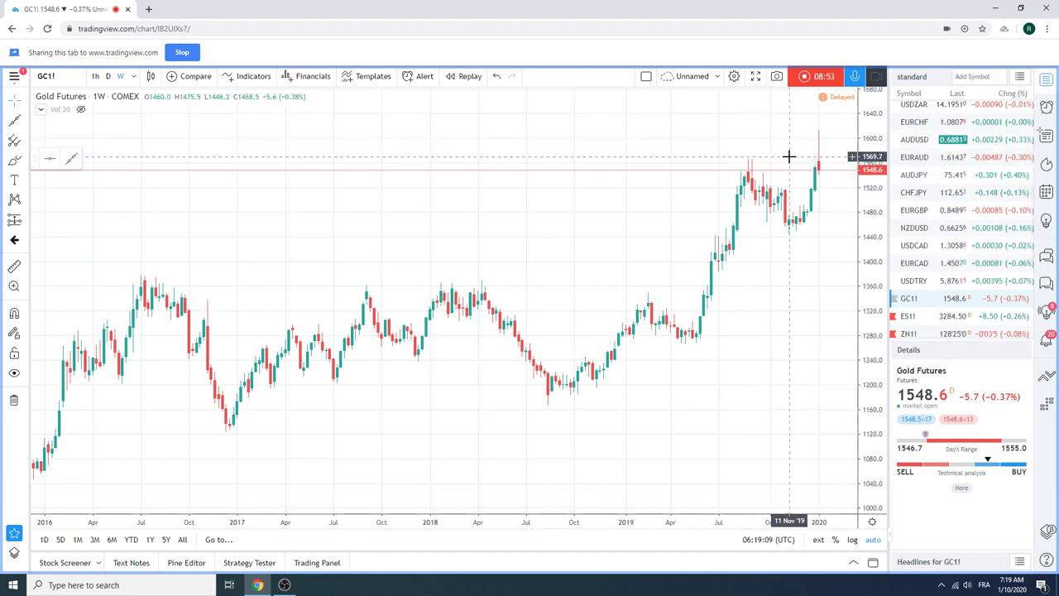
pyautogui.scroll(3, 948, 230)
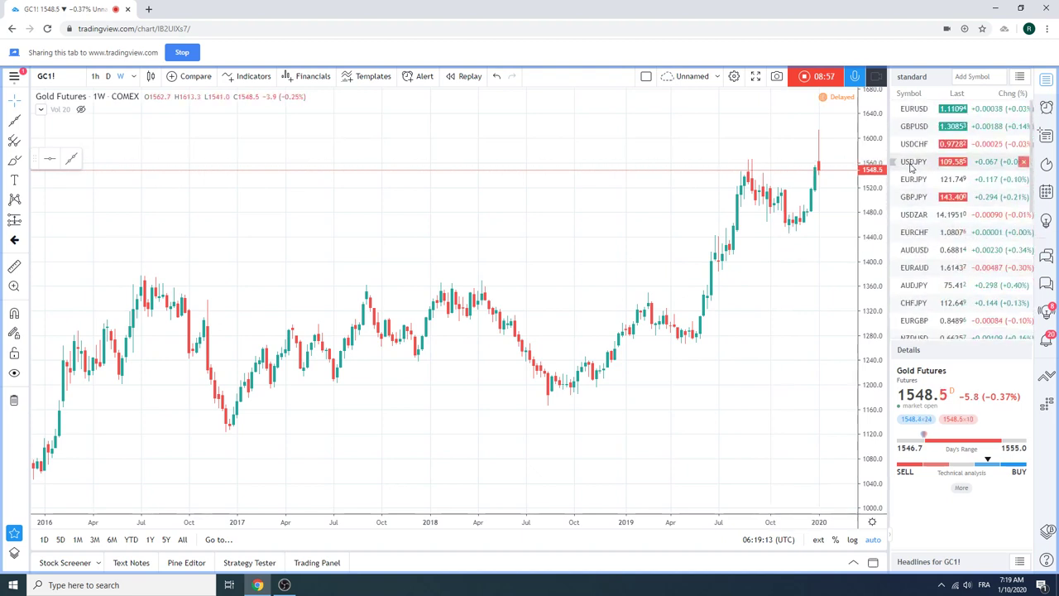
# Switch the chart to USDJPY and show it on the daily (D) timeframe
pyautogui.click(911, 163)
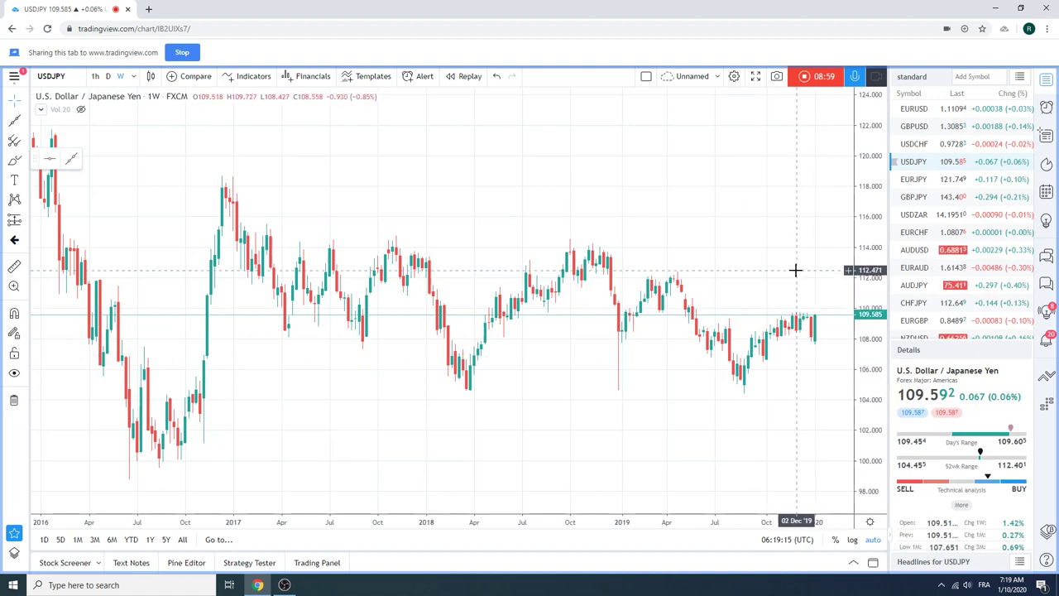
pyautogui.click(108, 77)
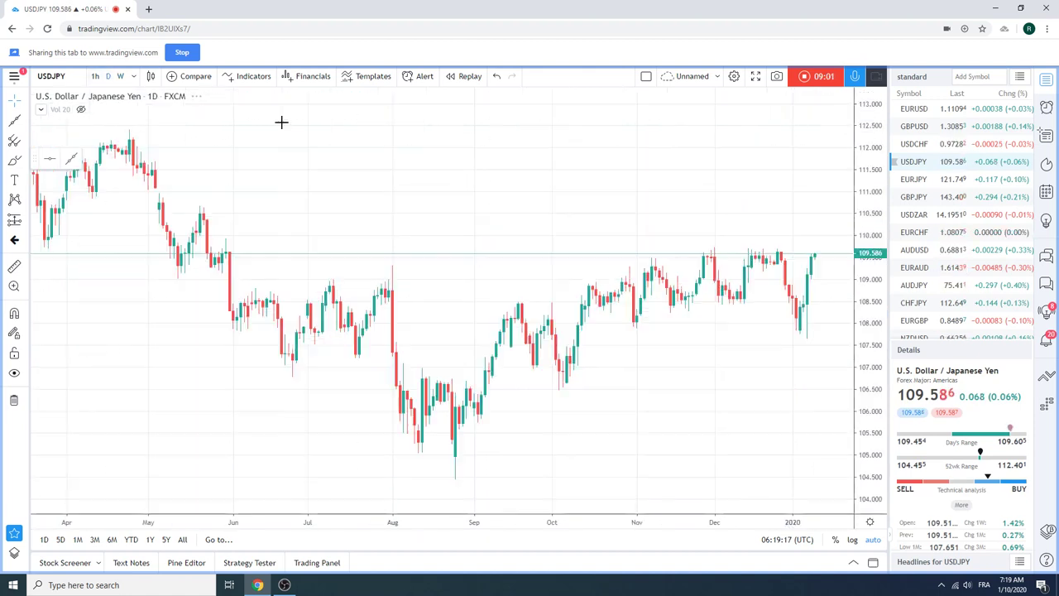